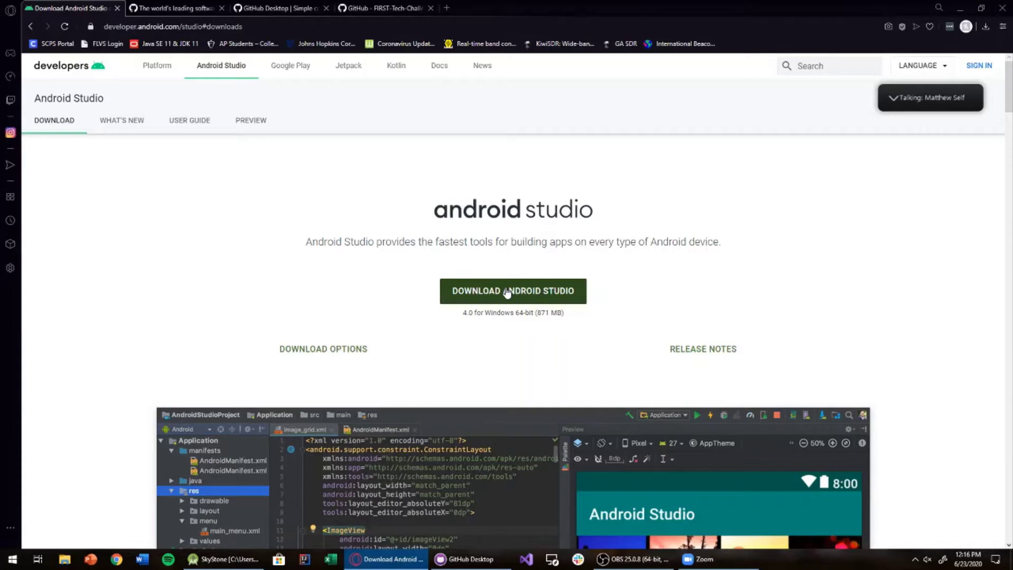
# Show the GitHub sign-up page, then the GitHub Desktop download page for Windows 64-bit.
pyautogui.hotkey('ctrl', 'Tab')
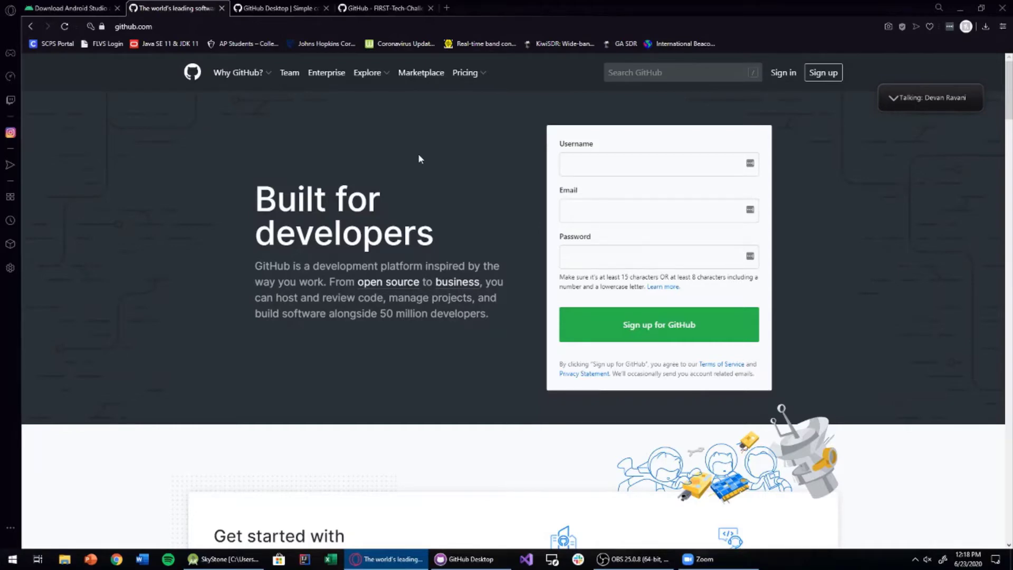
pyautogui.click(269, 8)
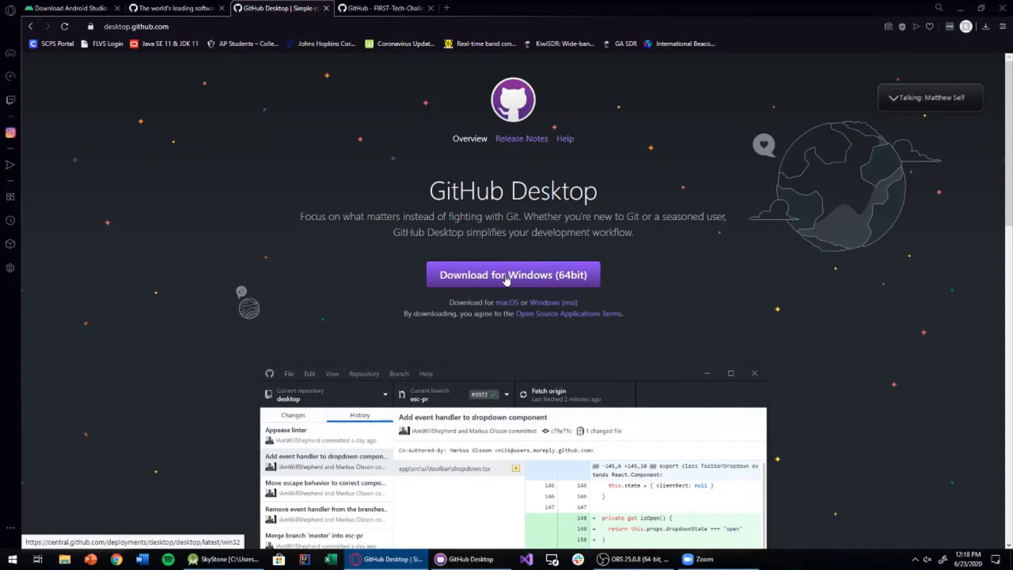
# Show the SkyStone repository's HTTPS clone address, then bring GitHub Desktop forward.
pyautogui.hotkey('ctrl', 'Tab')
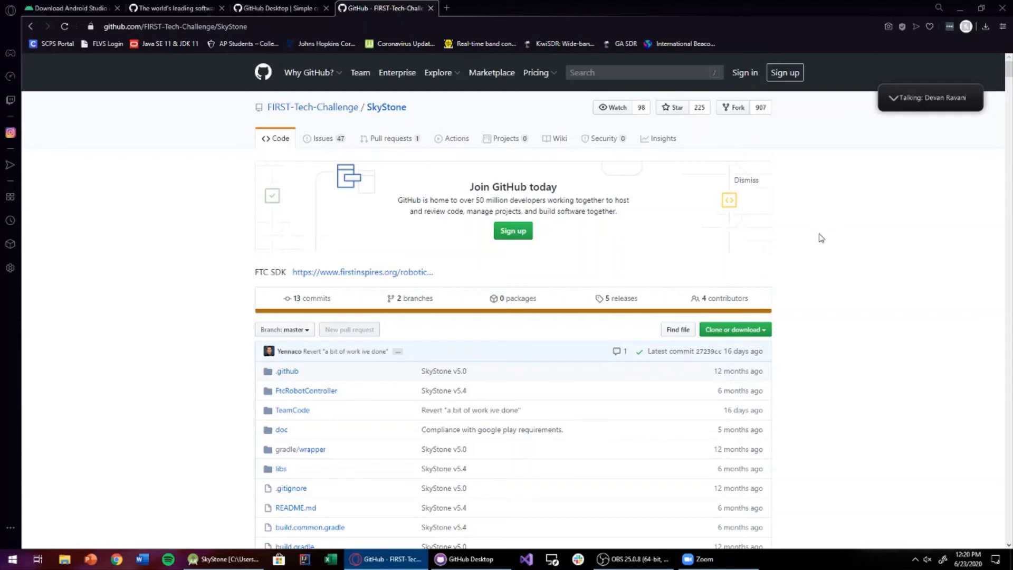
pyautogui.scroll(-1, 821, 238)
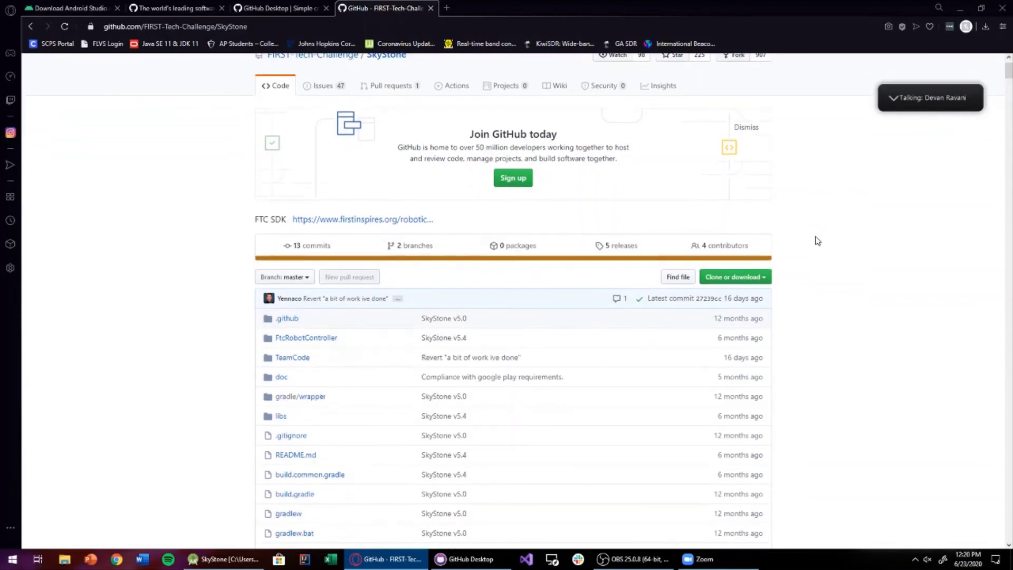
pyautogui.click(767, 277)
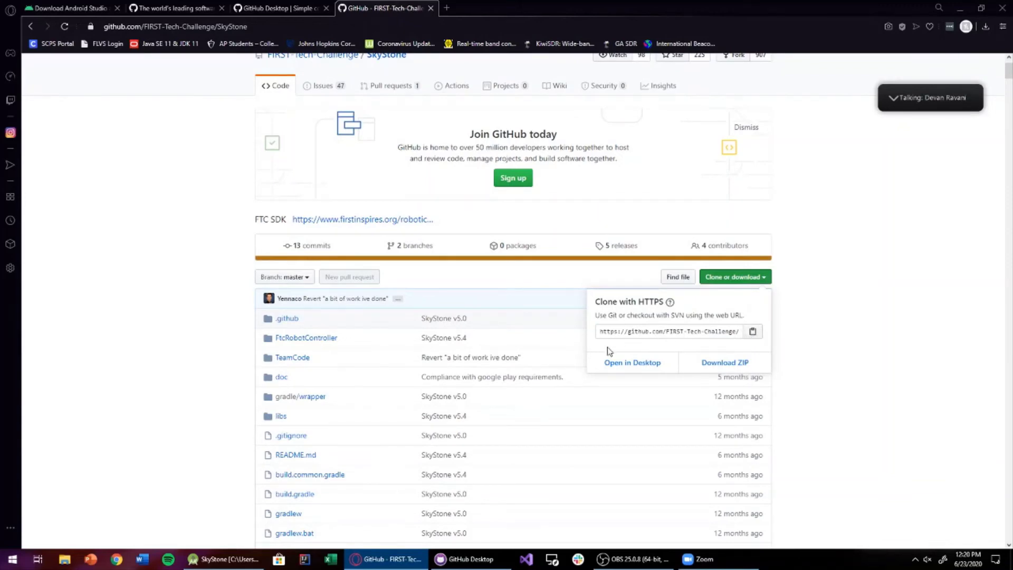
pyautogui.click(470, 559)
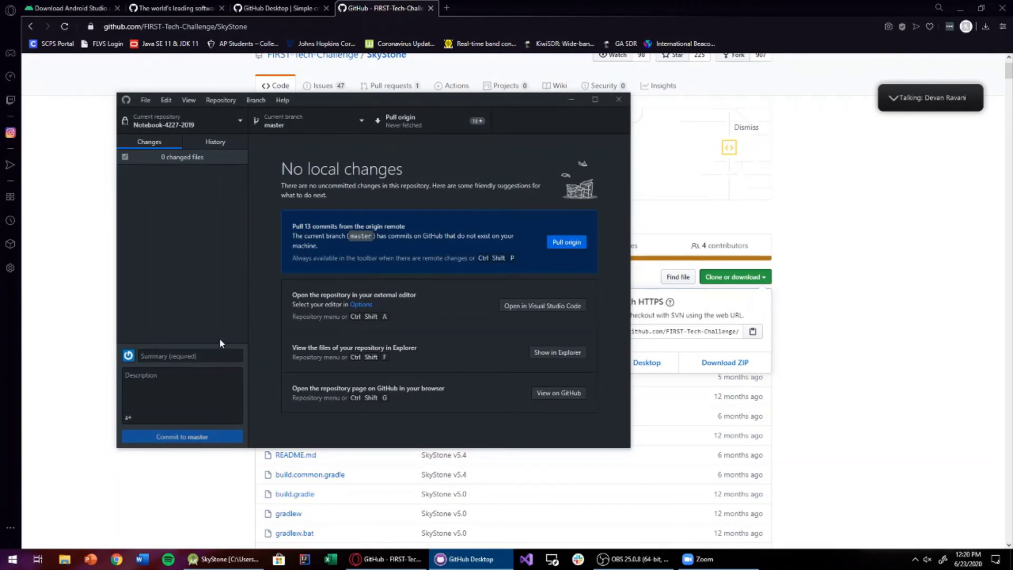
# Choose Clone repository from GitHub Desktop's Current repository Add menu.
pyautogui.click(234, 122)
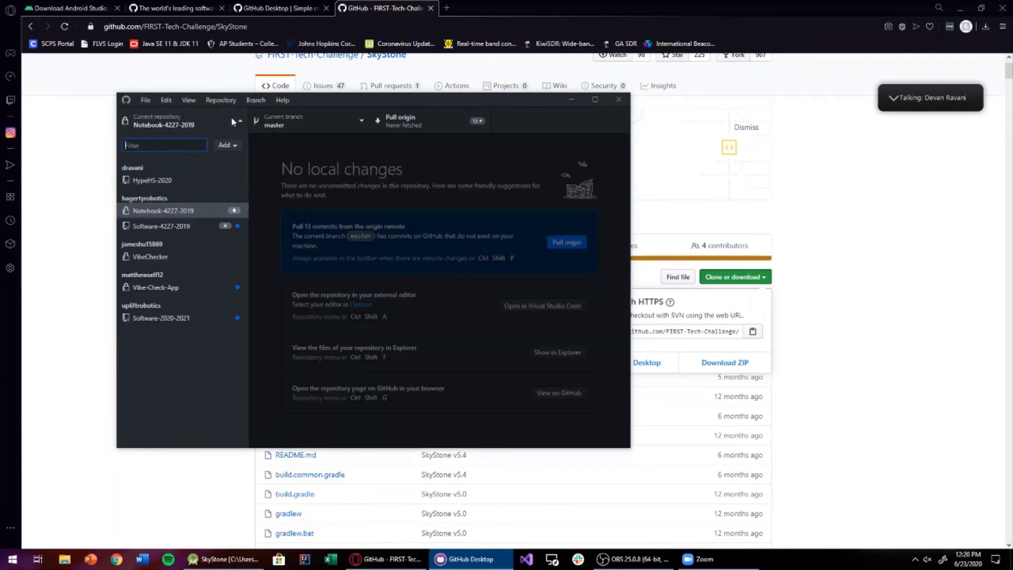
pyautogui.click(225, 146)
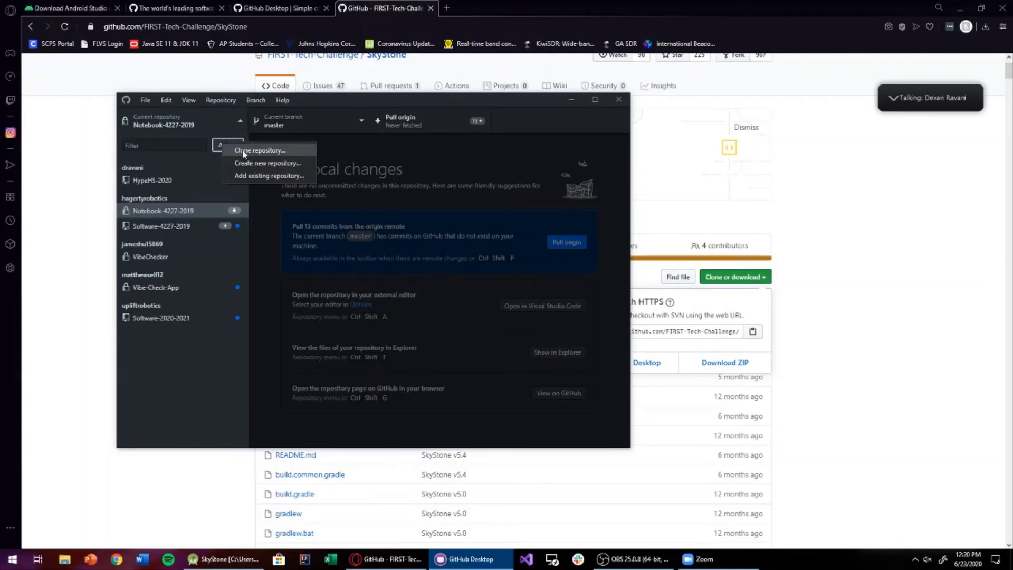
pyautogui.click(243, 152)
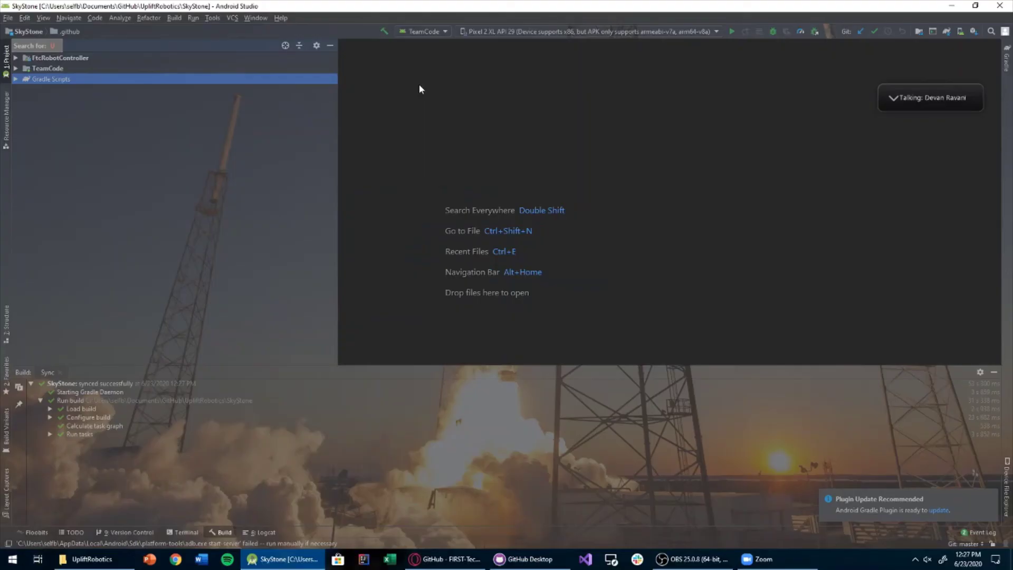